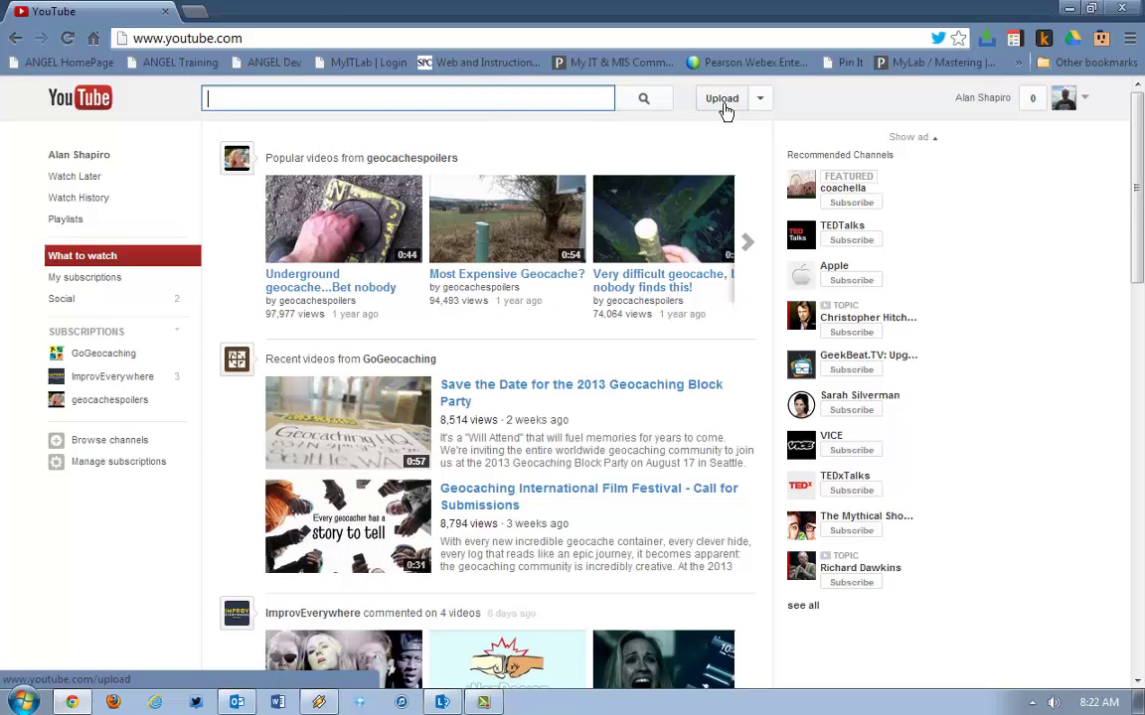
Open YouTube's webcam recorder and allow Flash camera and microphone access.
click(724, 103)
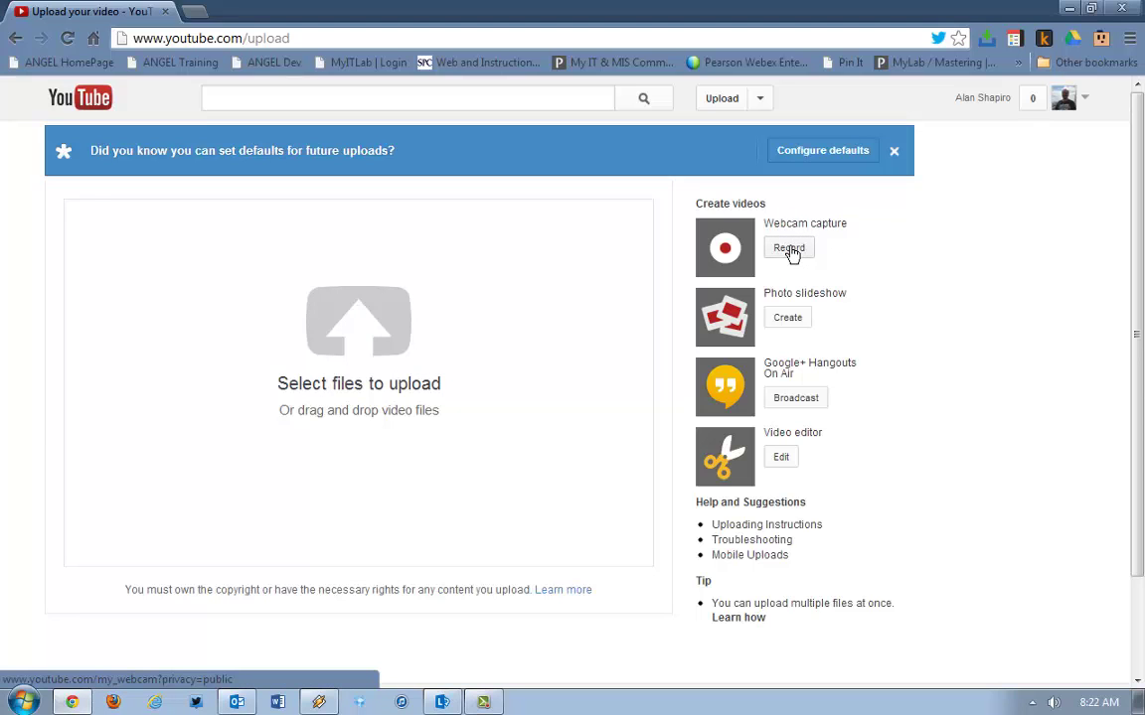
click(791, 250)
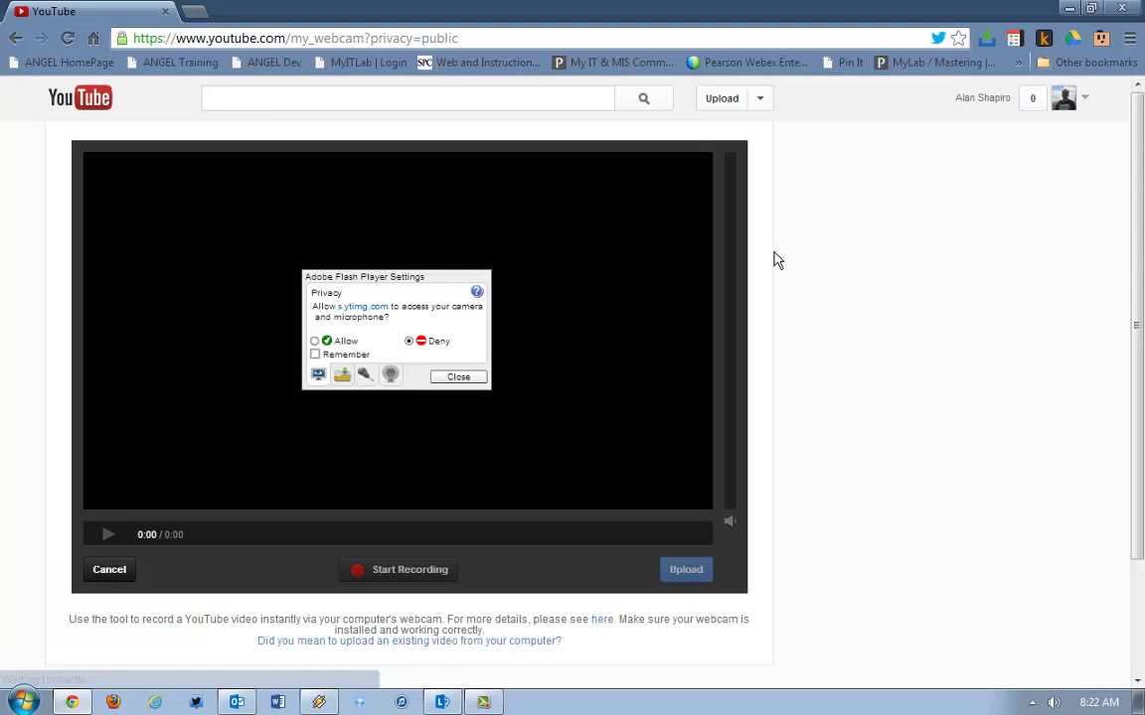
click(315, 341)
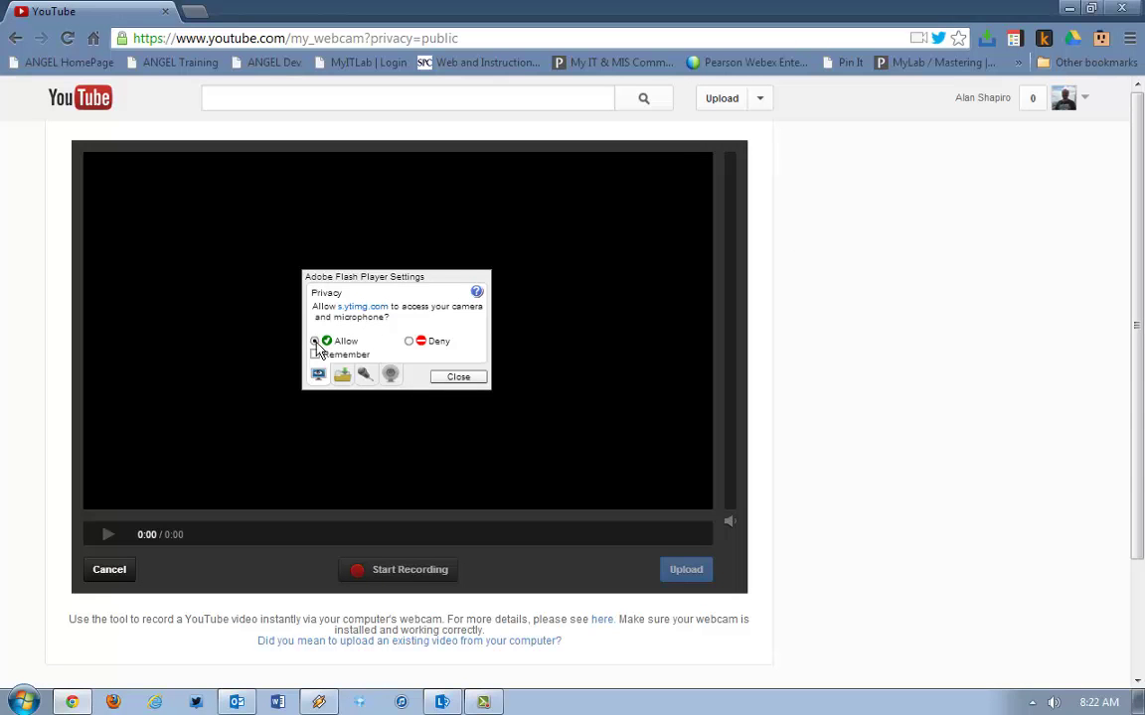
click(452, 378)
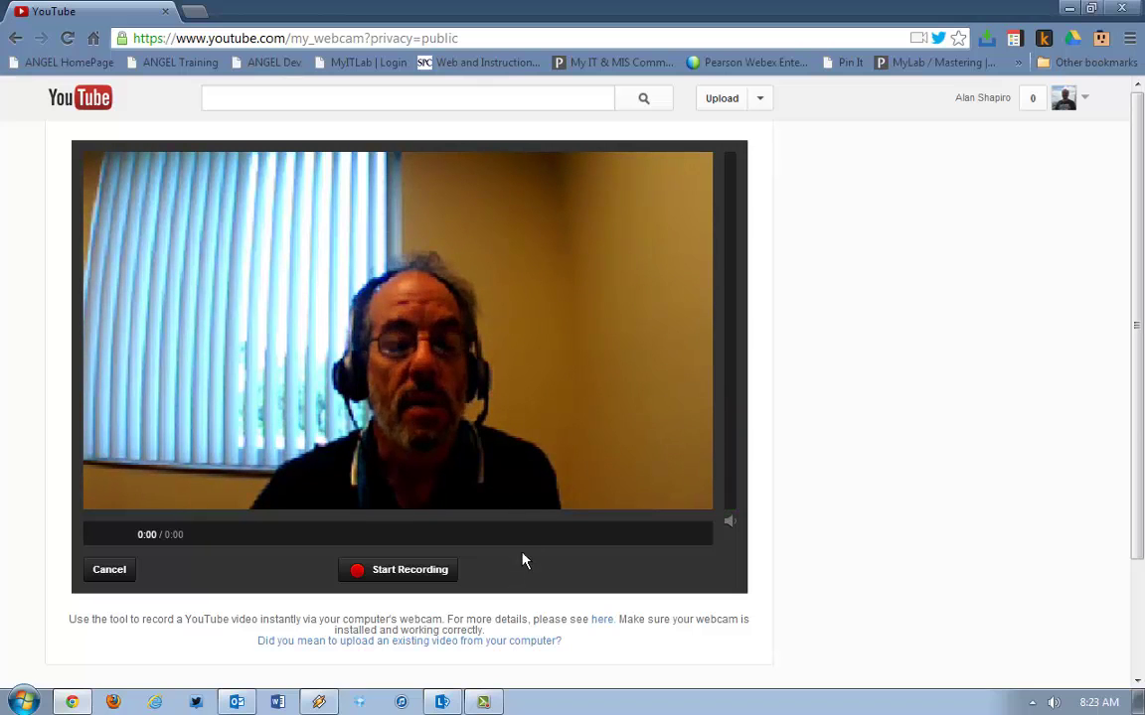
Record a 22-second webcam clip, then briefly play and pause it as a preview.
click(409, 581)
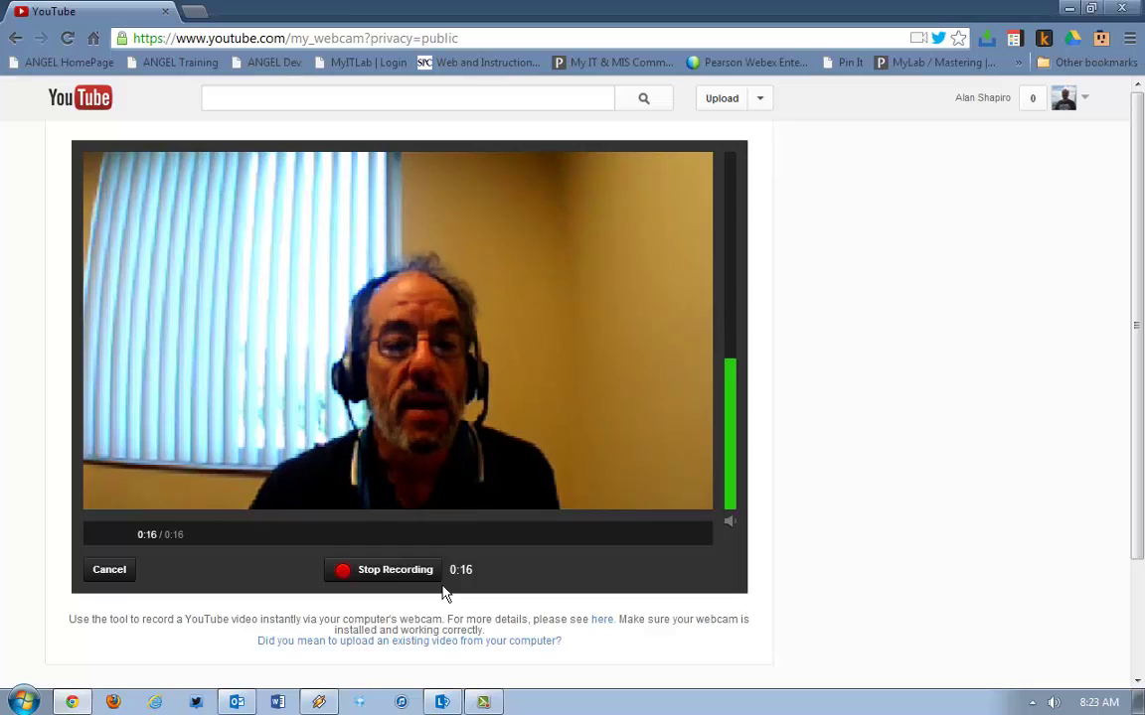
click(384, 586)
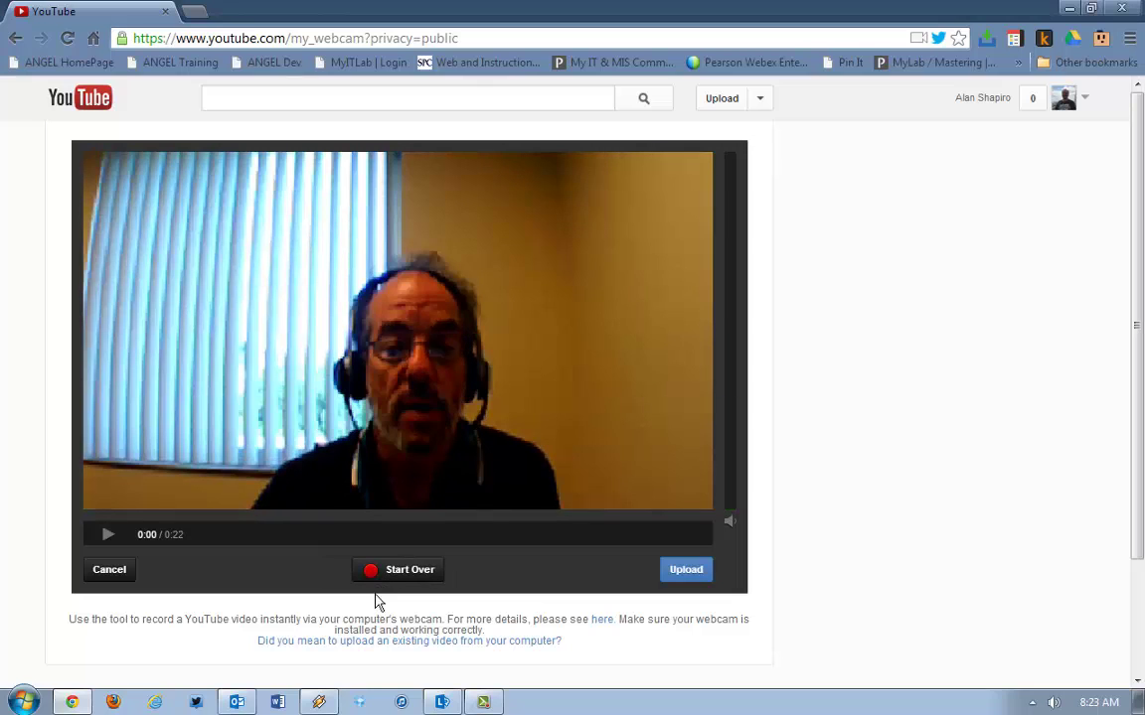
click(111, 541)
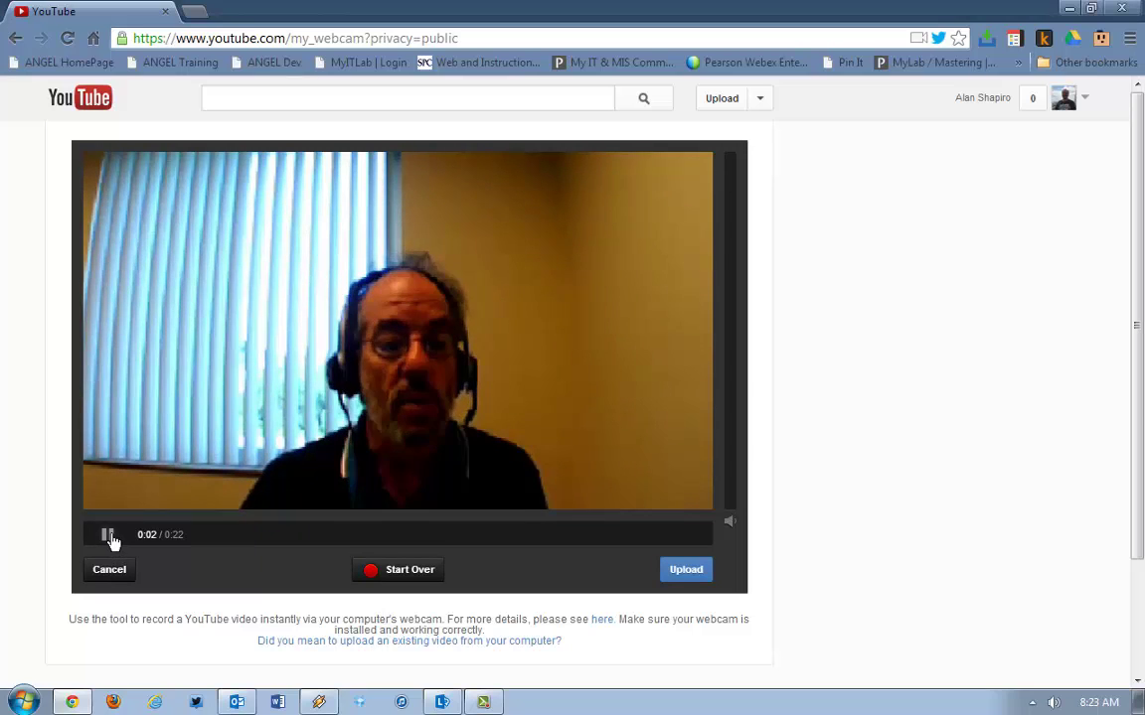
click(111, 540)
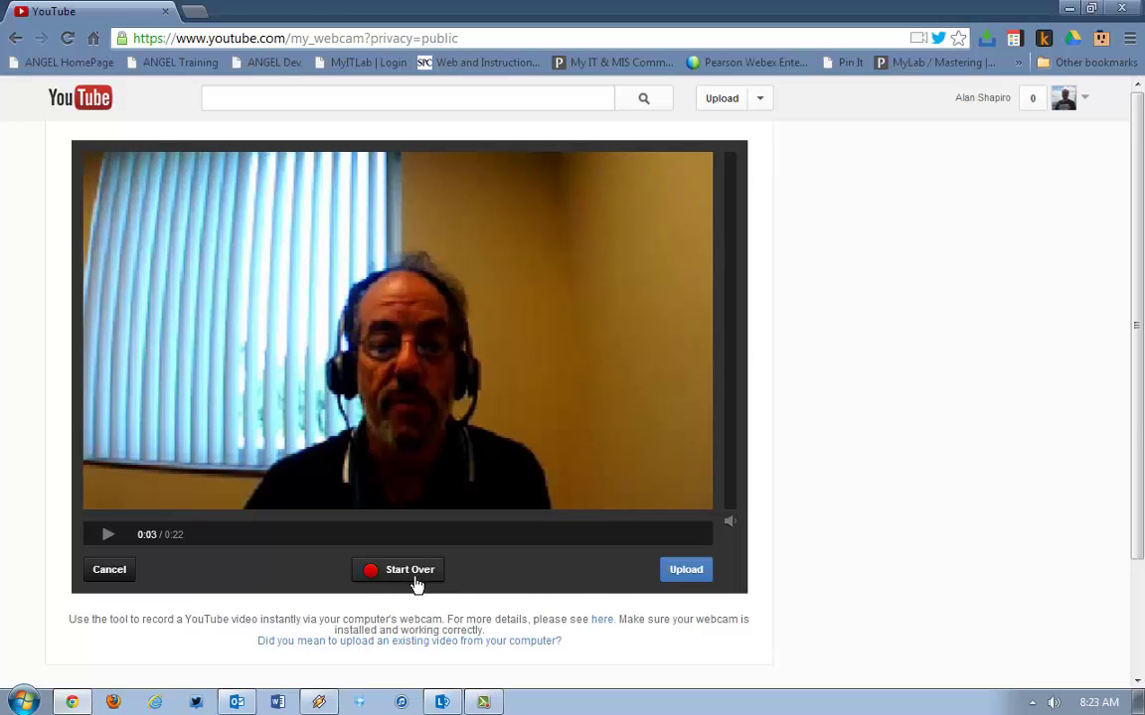
Upload the clip and replace its default title with 'Lesson on doing a Role Play'.
click(688, 582)
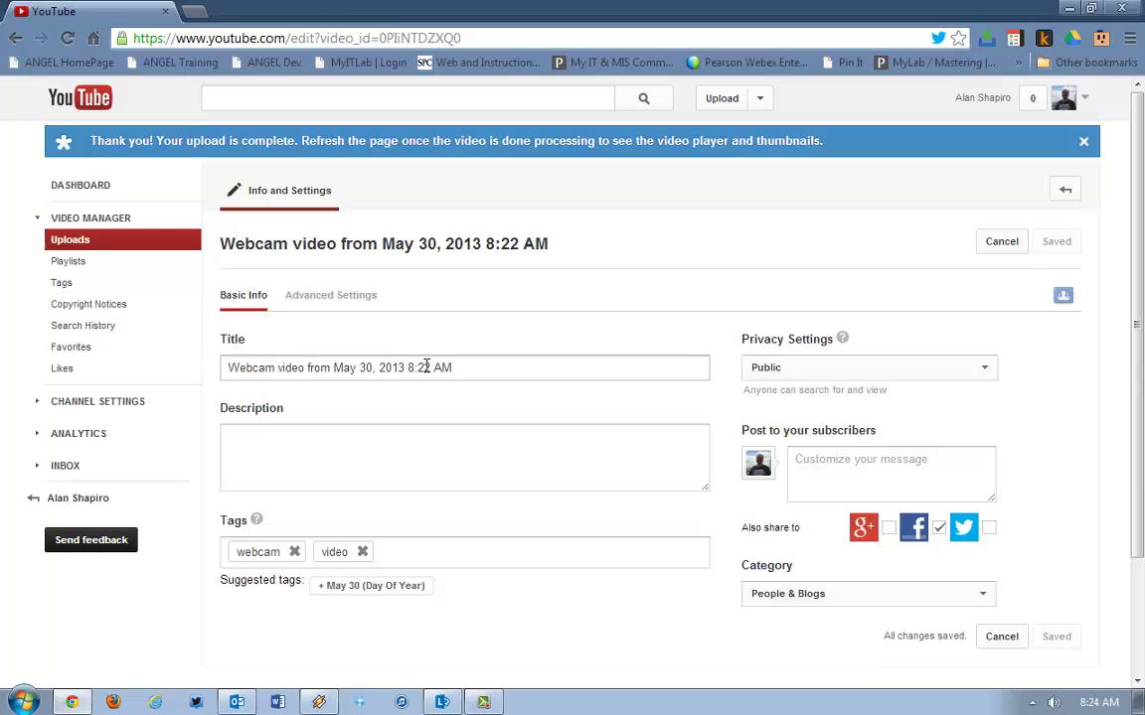
drag(454, 368, 226, 368)
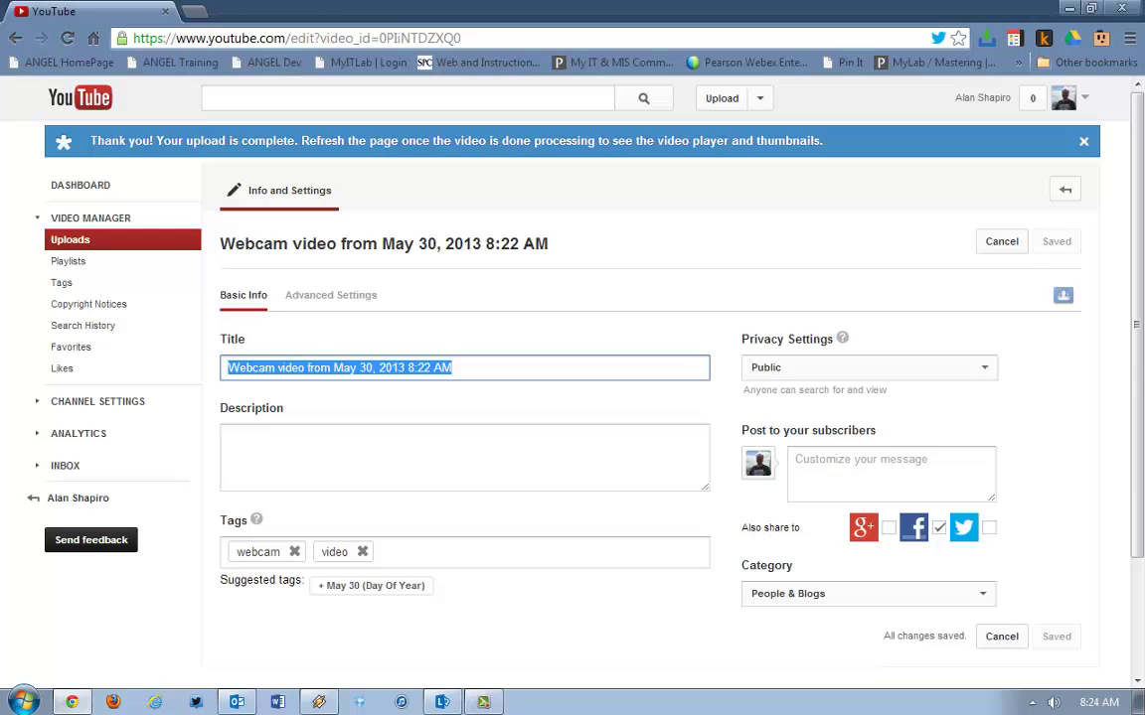
text(Lessio)
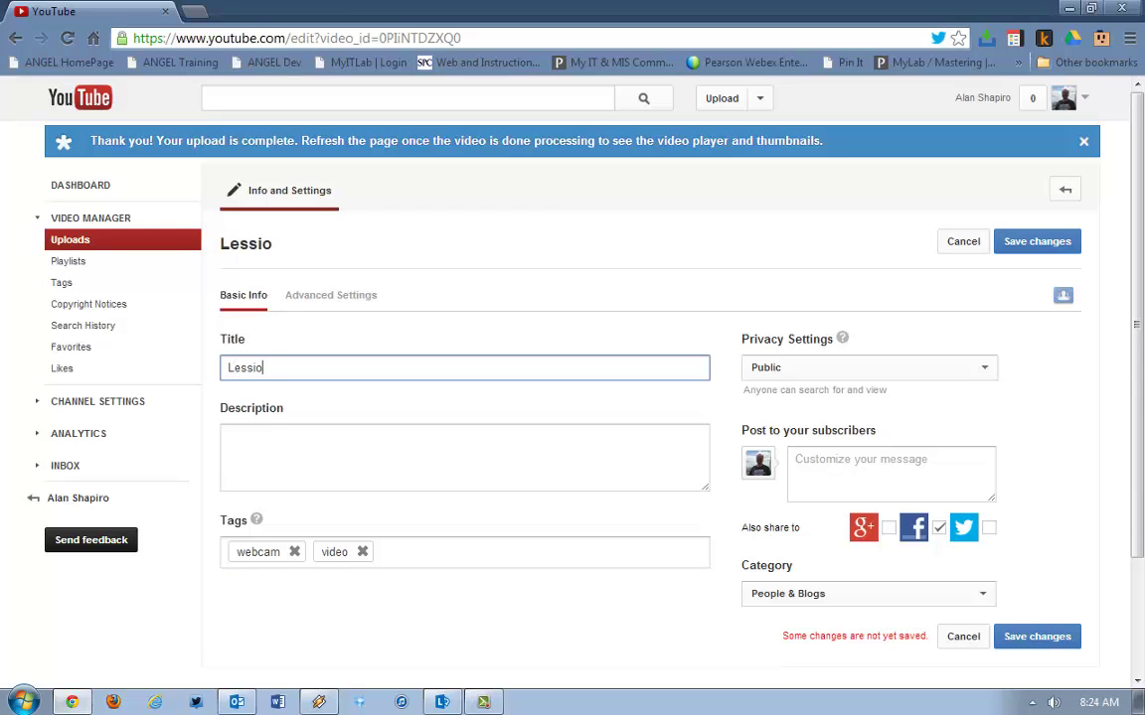
key(BackSpace)
key(BackSpace)
key(BackSpace)
text(on on )
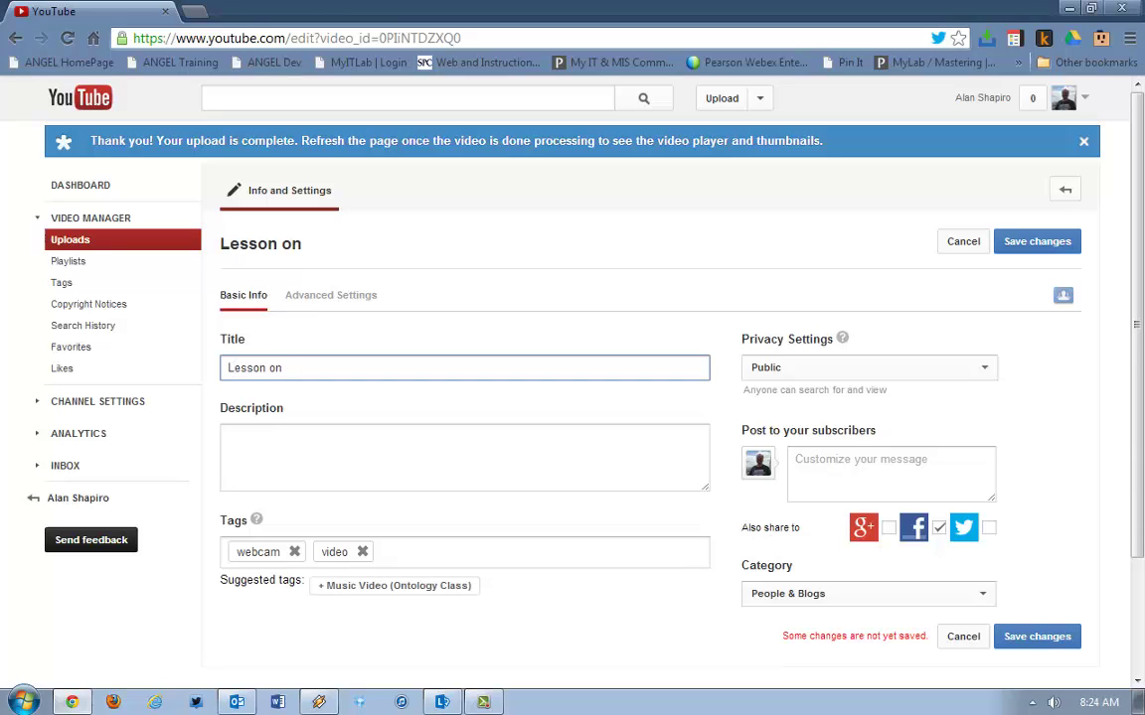
text(doing a R)
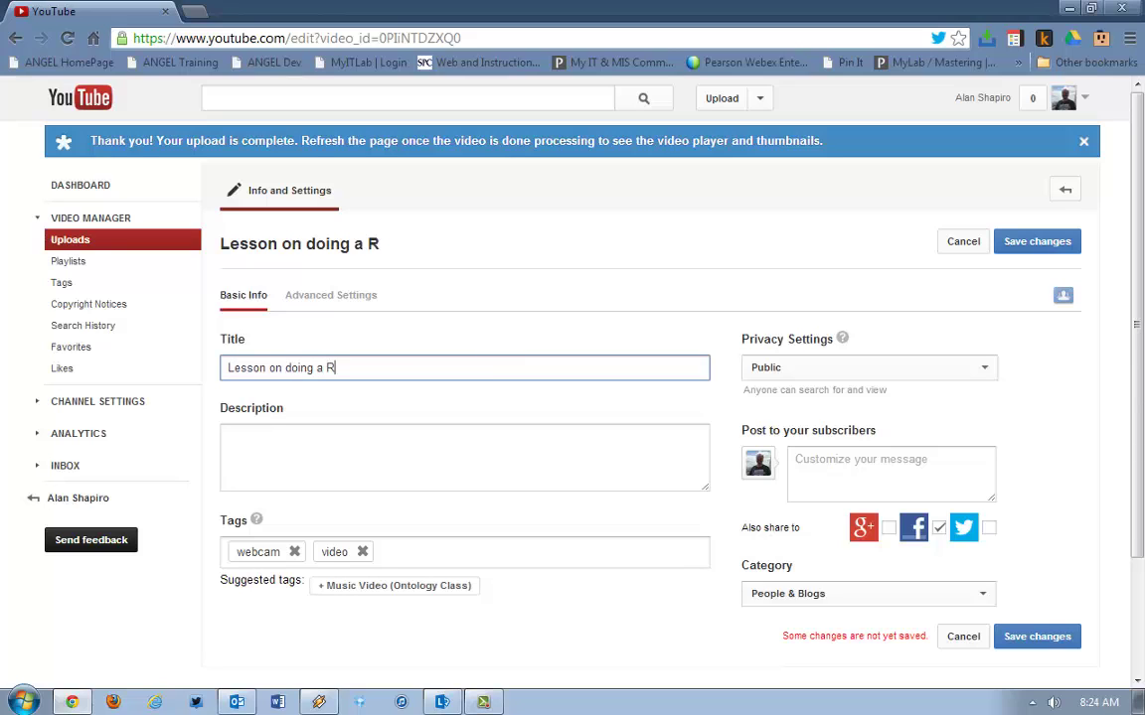
text(ole Paly)
key(BackSpace)
key(BackSpace)
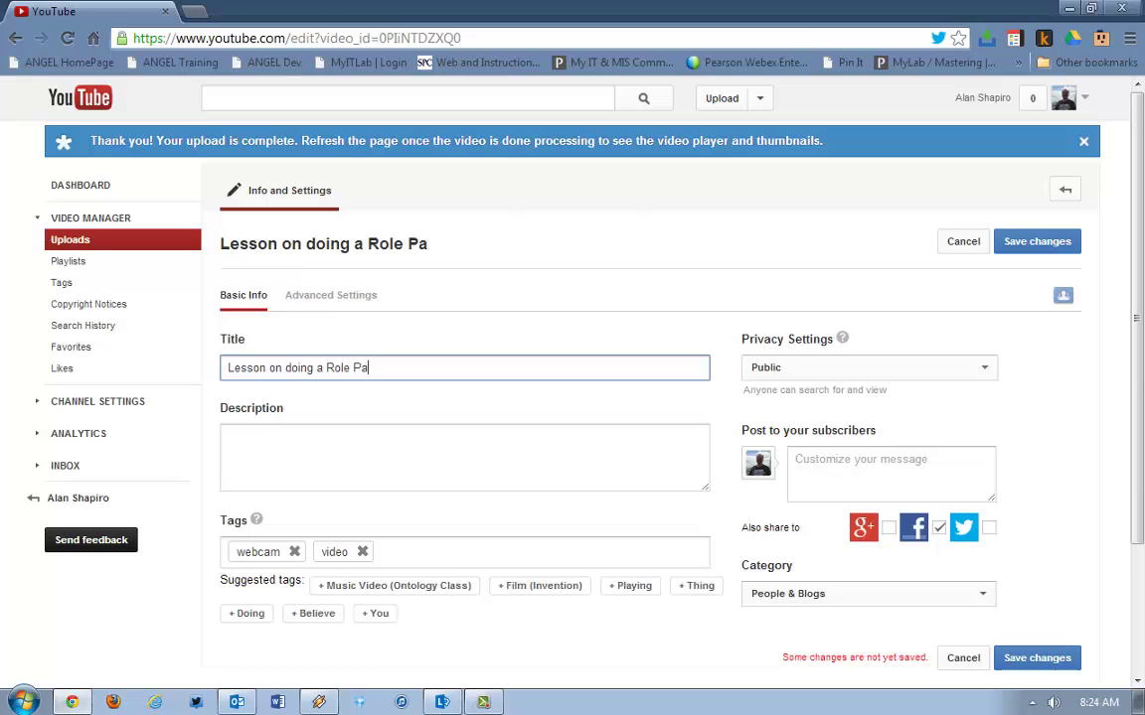
key(BackSpace)
text(lay)
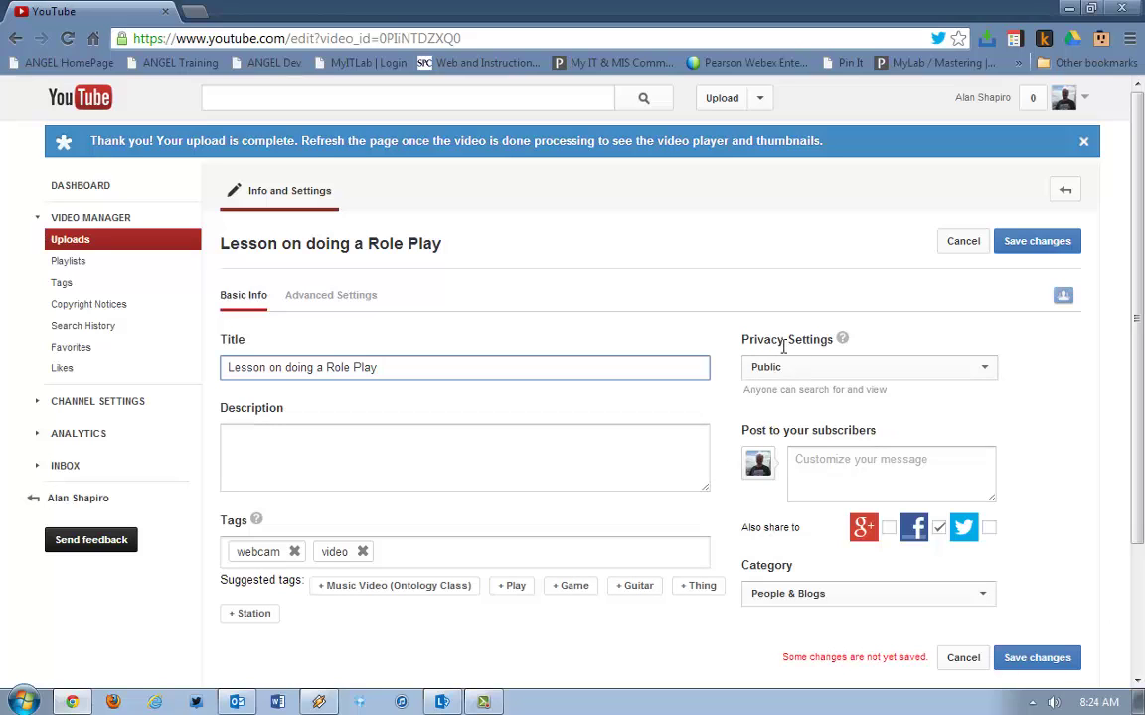
Set privacy to Unlisted, save the changes, and go back to the Uploads list.
click(985, 368)
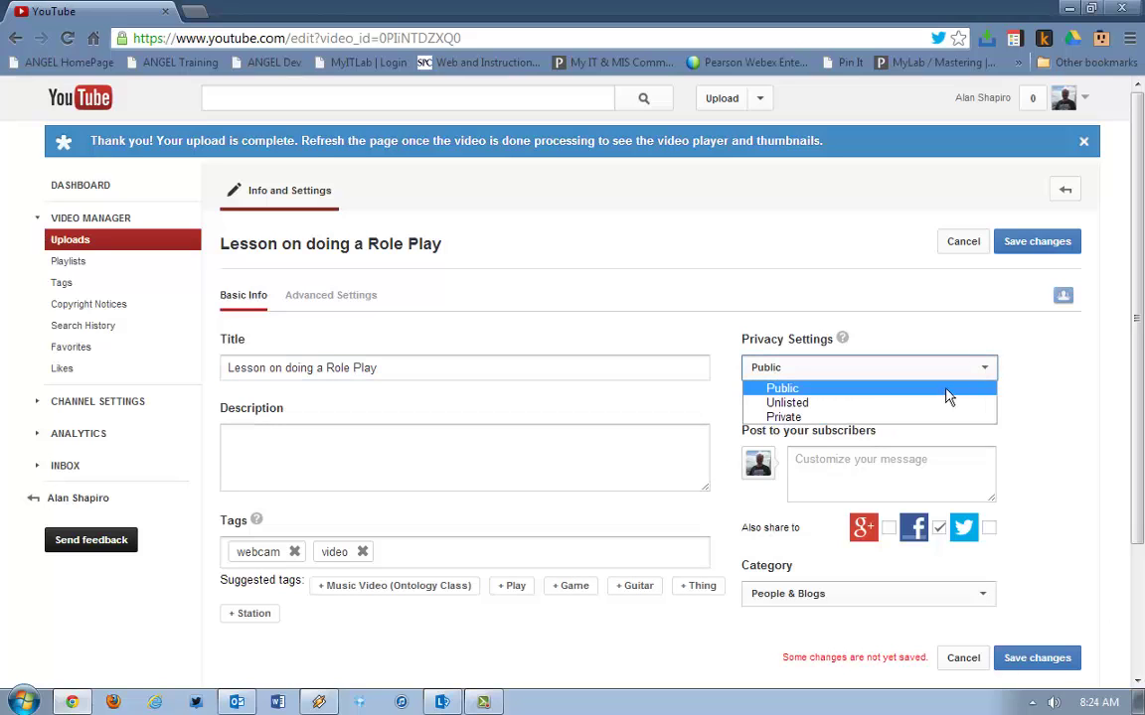
click(934, 401)
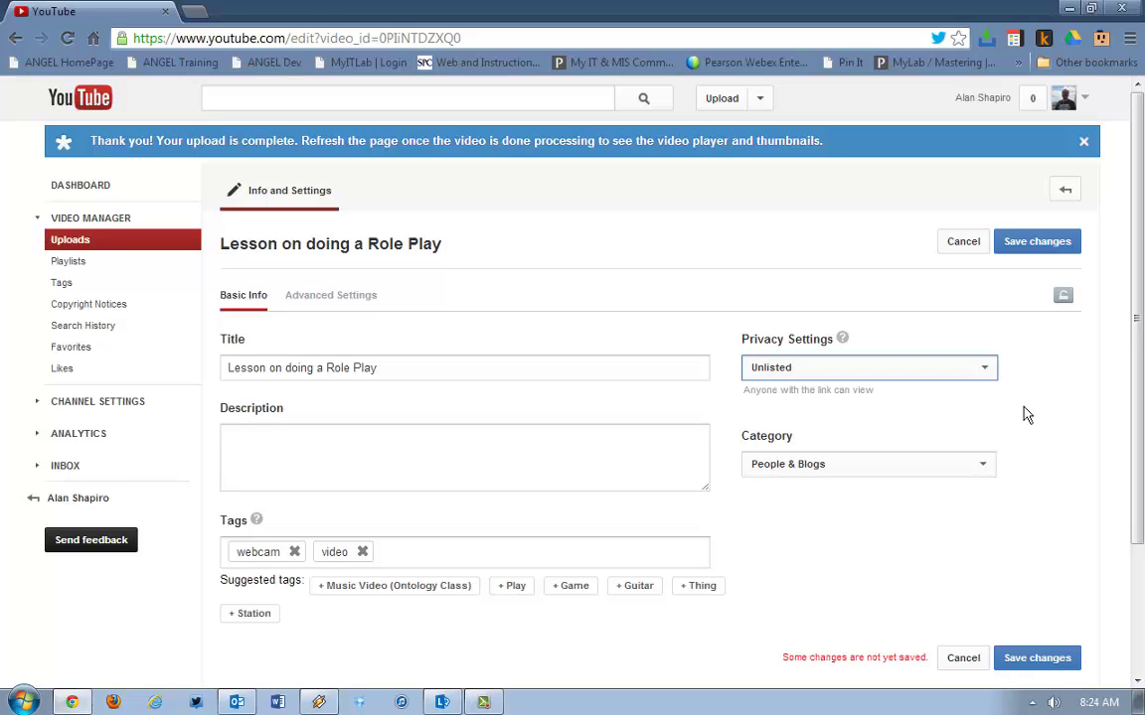
click(322, 302)
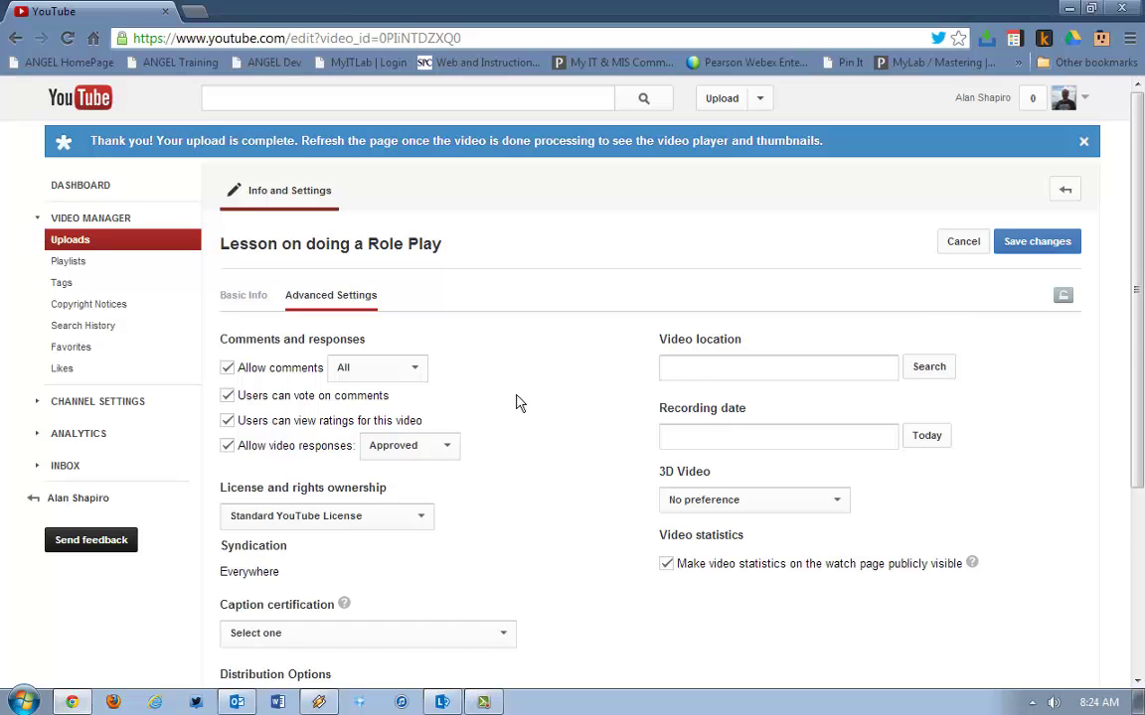
scroll(516, 403, down, 1)
scroll(511, 417, up, 1)
click(1033, 262)
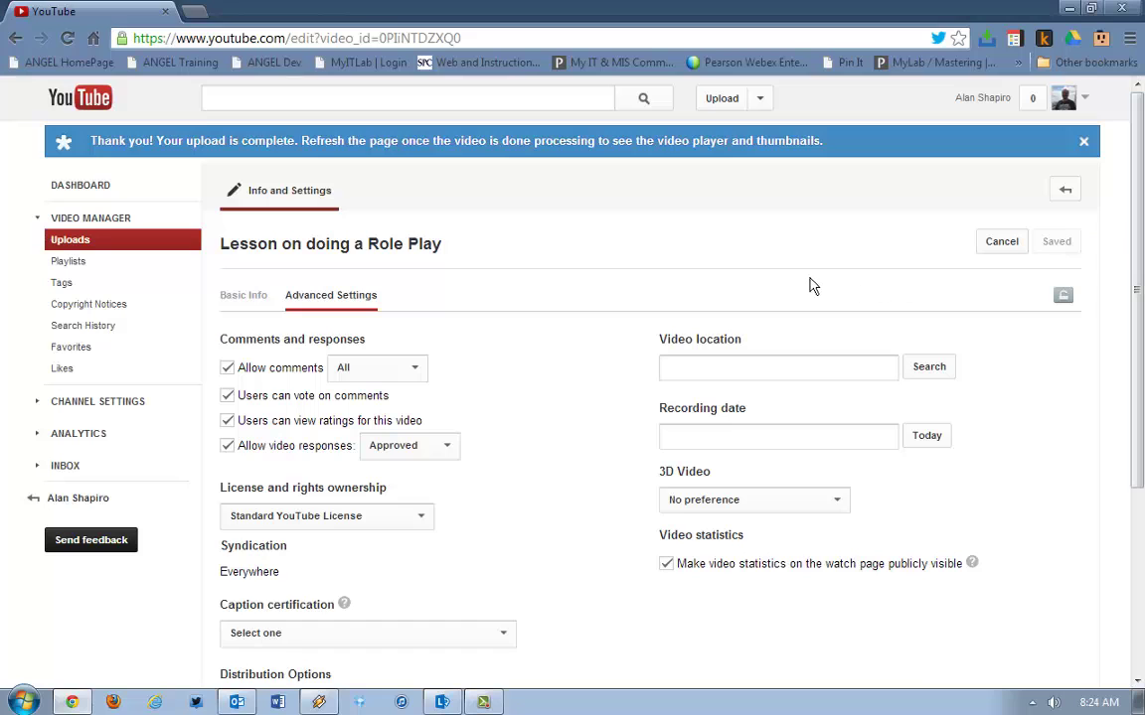
click(83, 229)
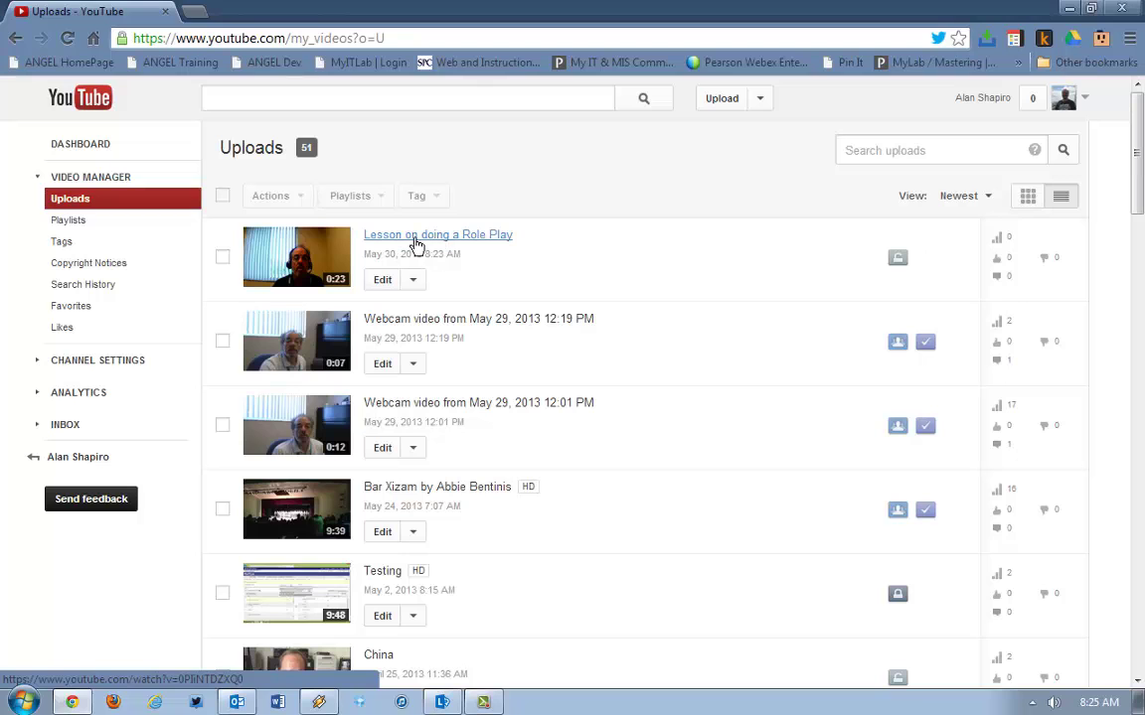
Open the 'Lesson on doing a Role Play' watch page, pause it, and show its share link.
click(417, 245)
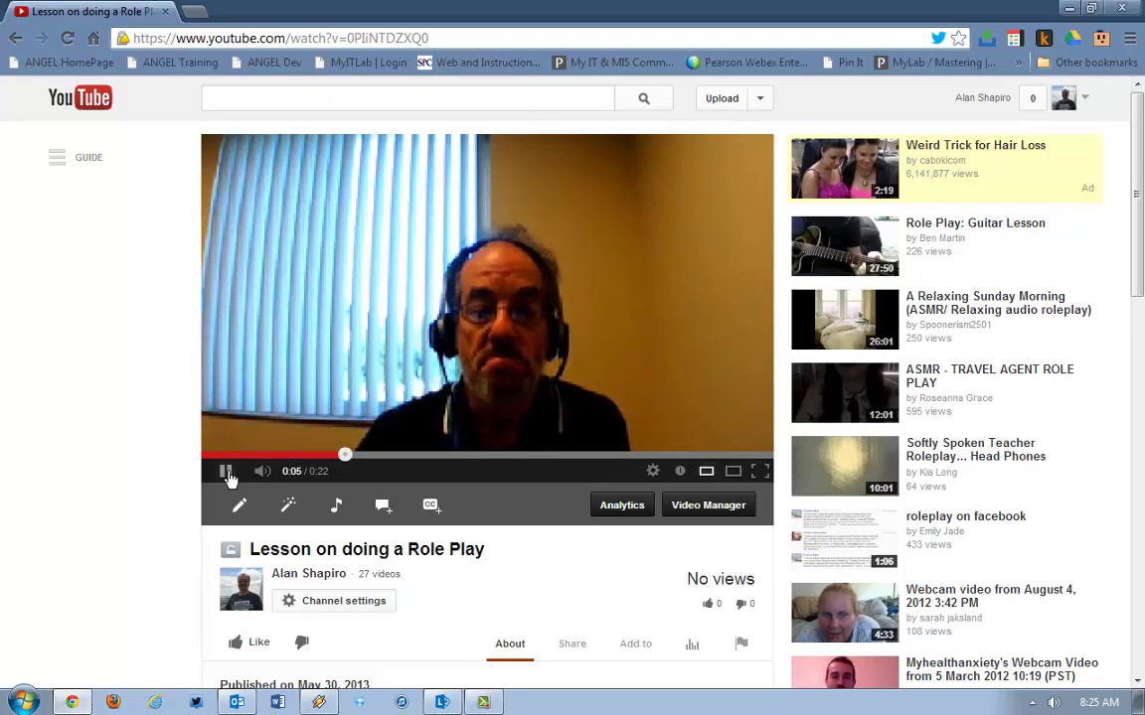
click(227, 473)
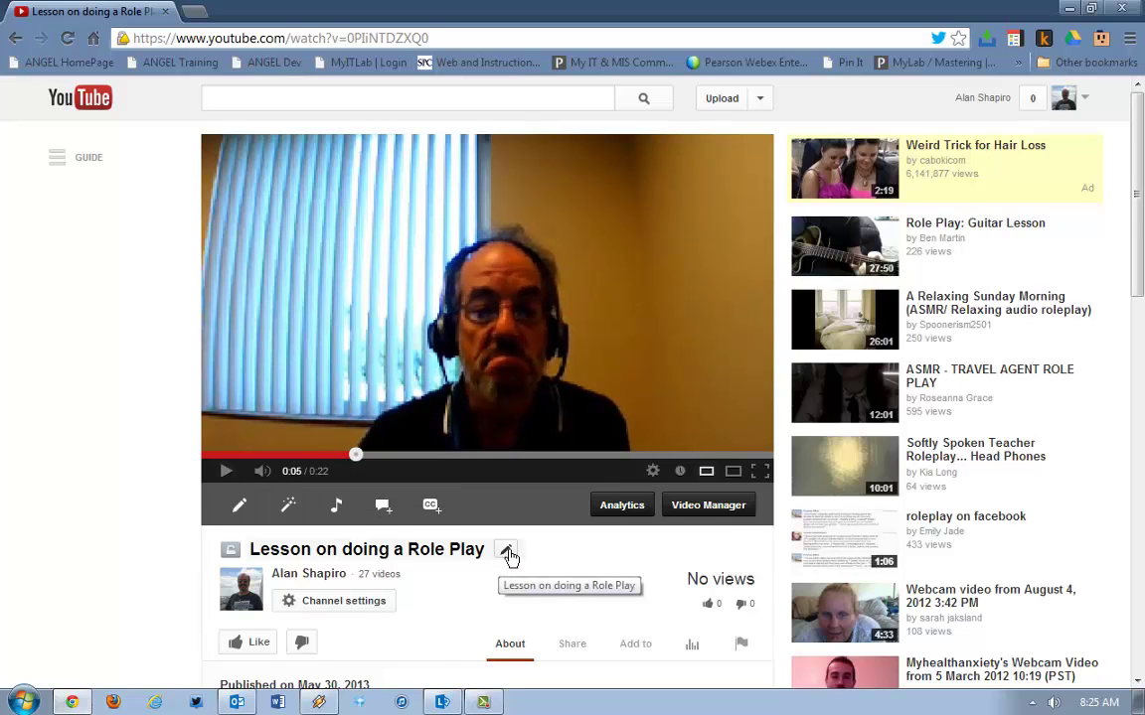
scroll(508, 557, down, 1)
scroll(511, 552, down, 2)
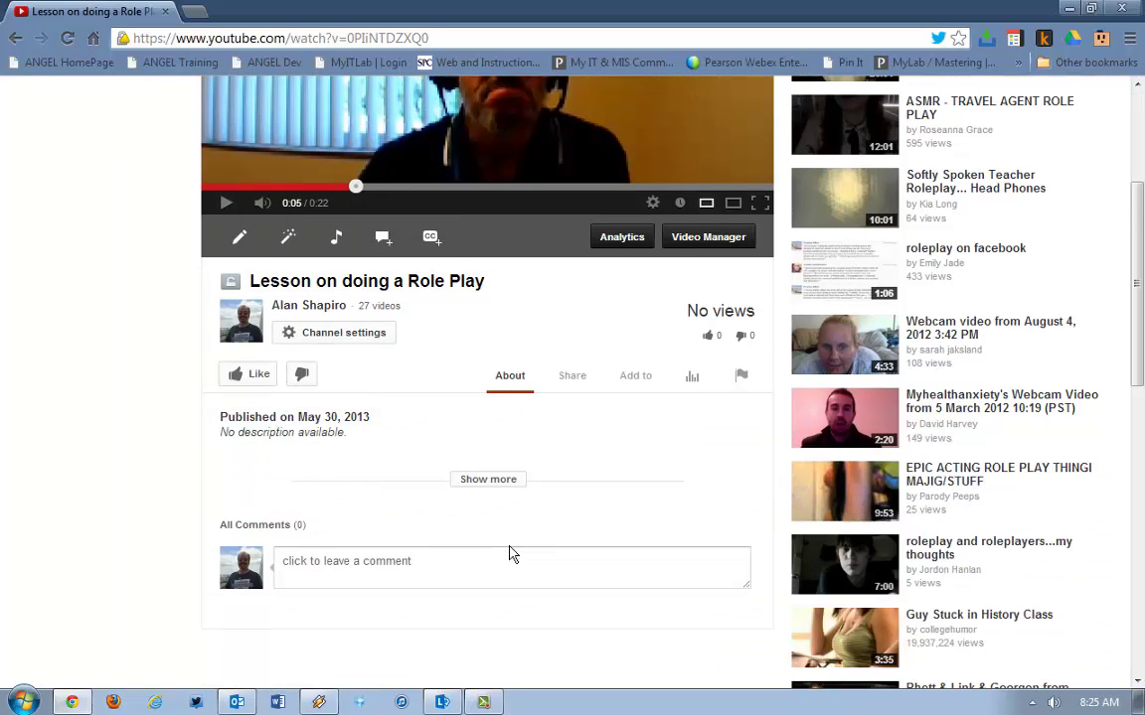
click(574, 379)
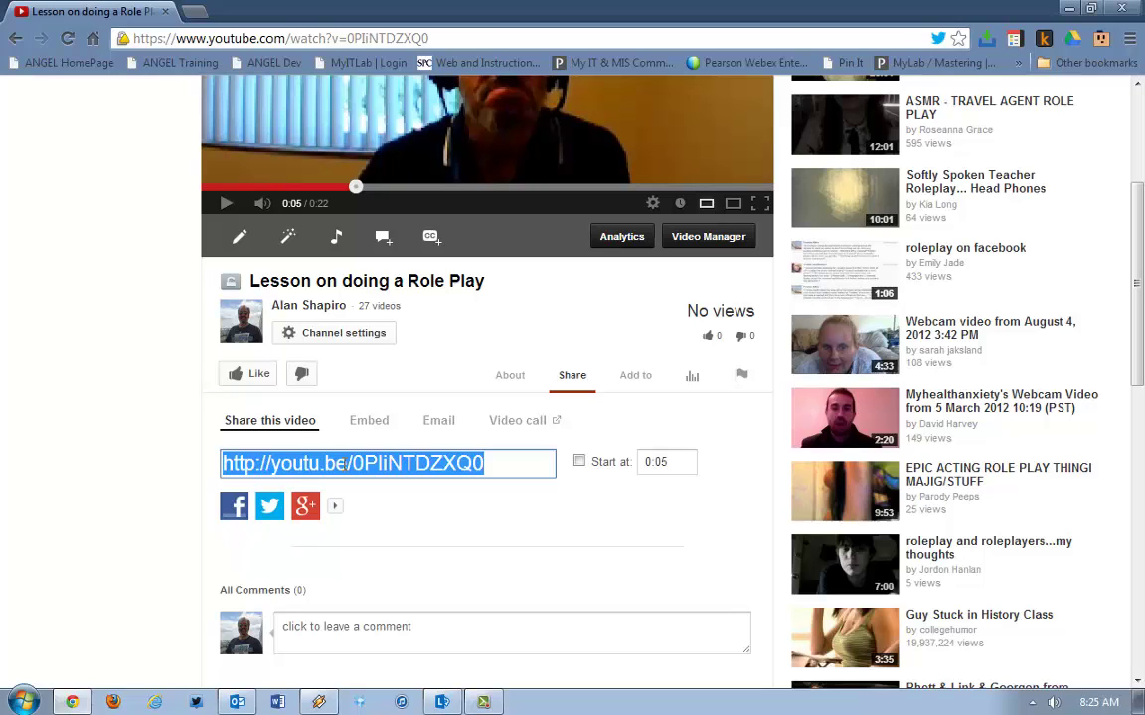
scroll(344, 463, down, 2)
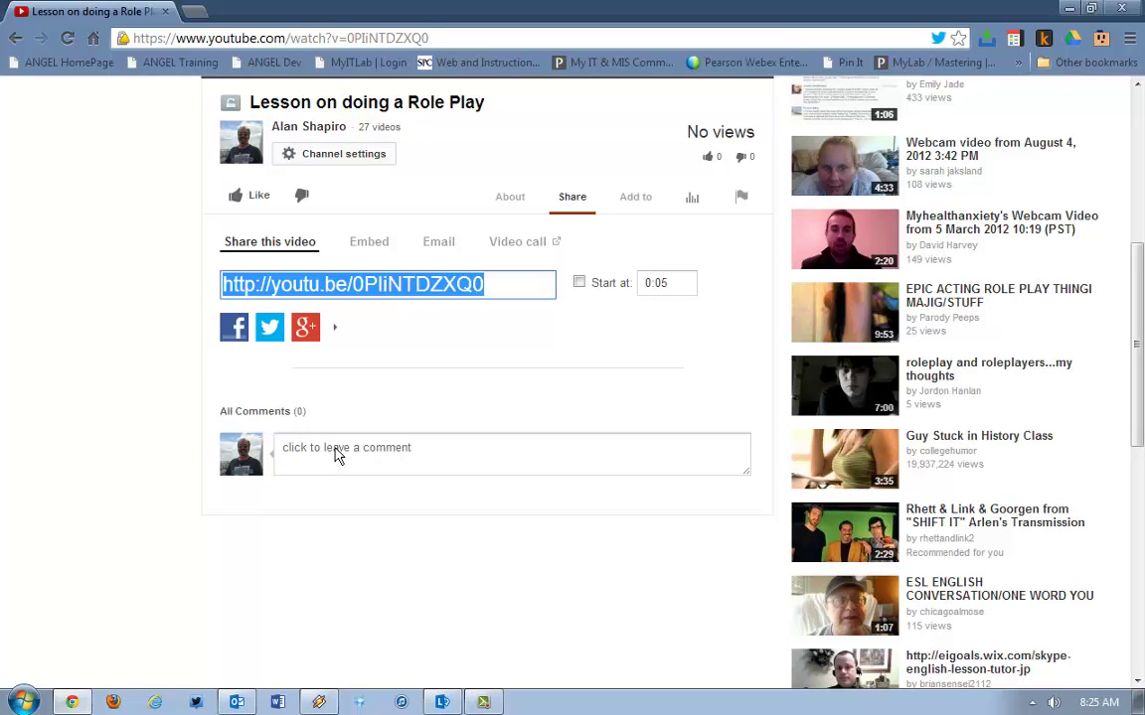
scroll(338, 454, up, 2)
scroll(303, 401, up, 3)
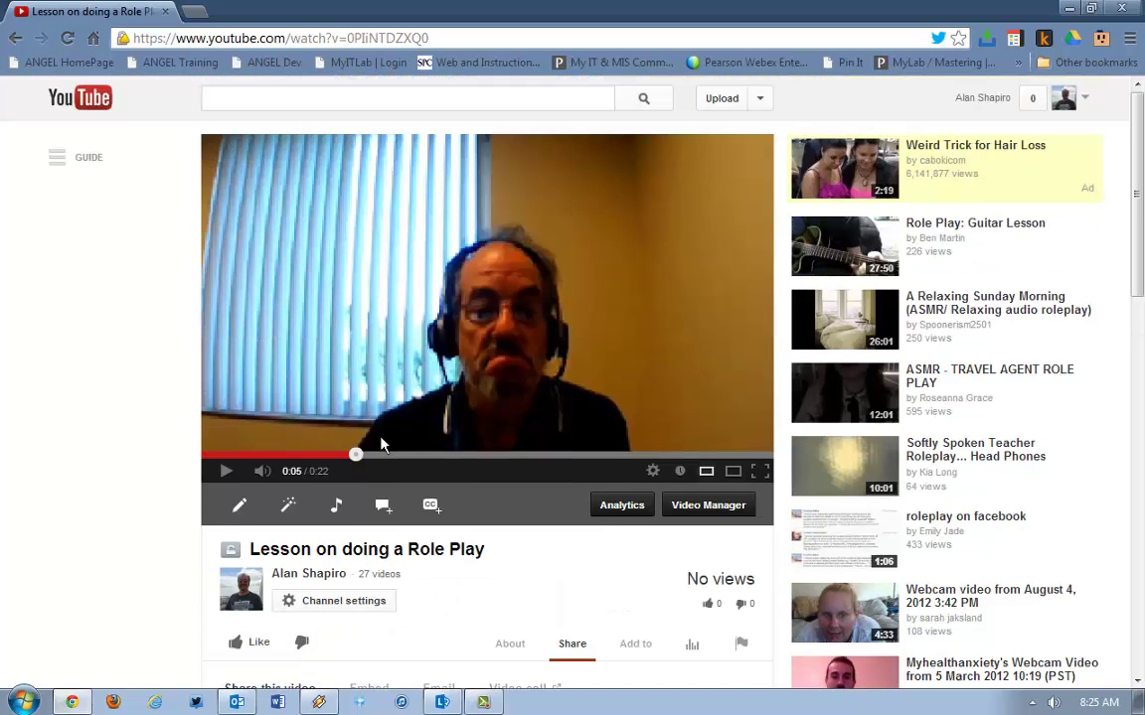